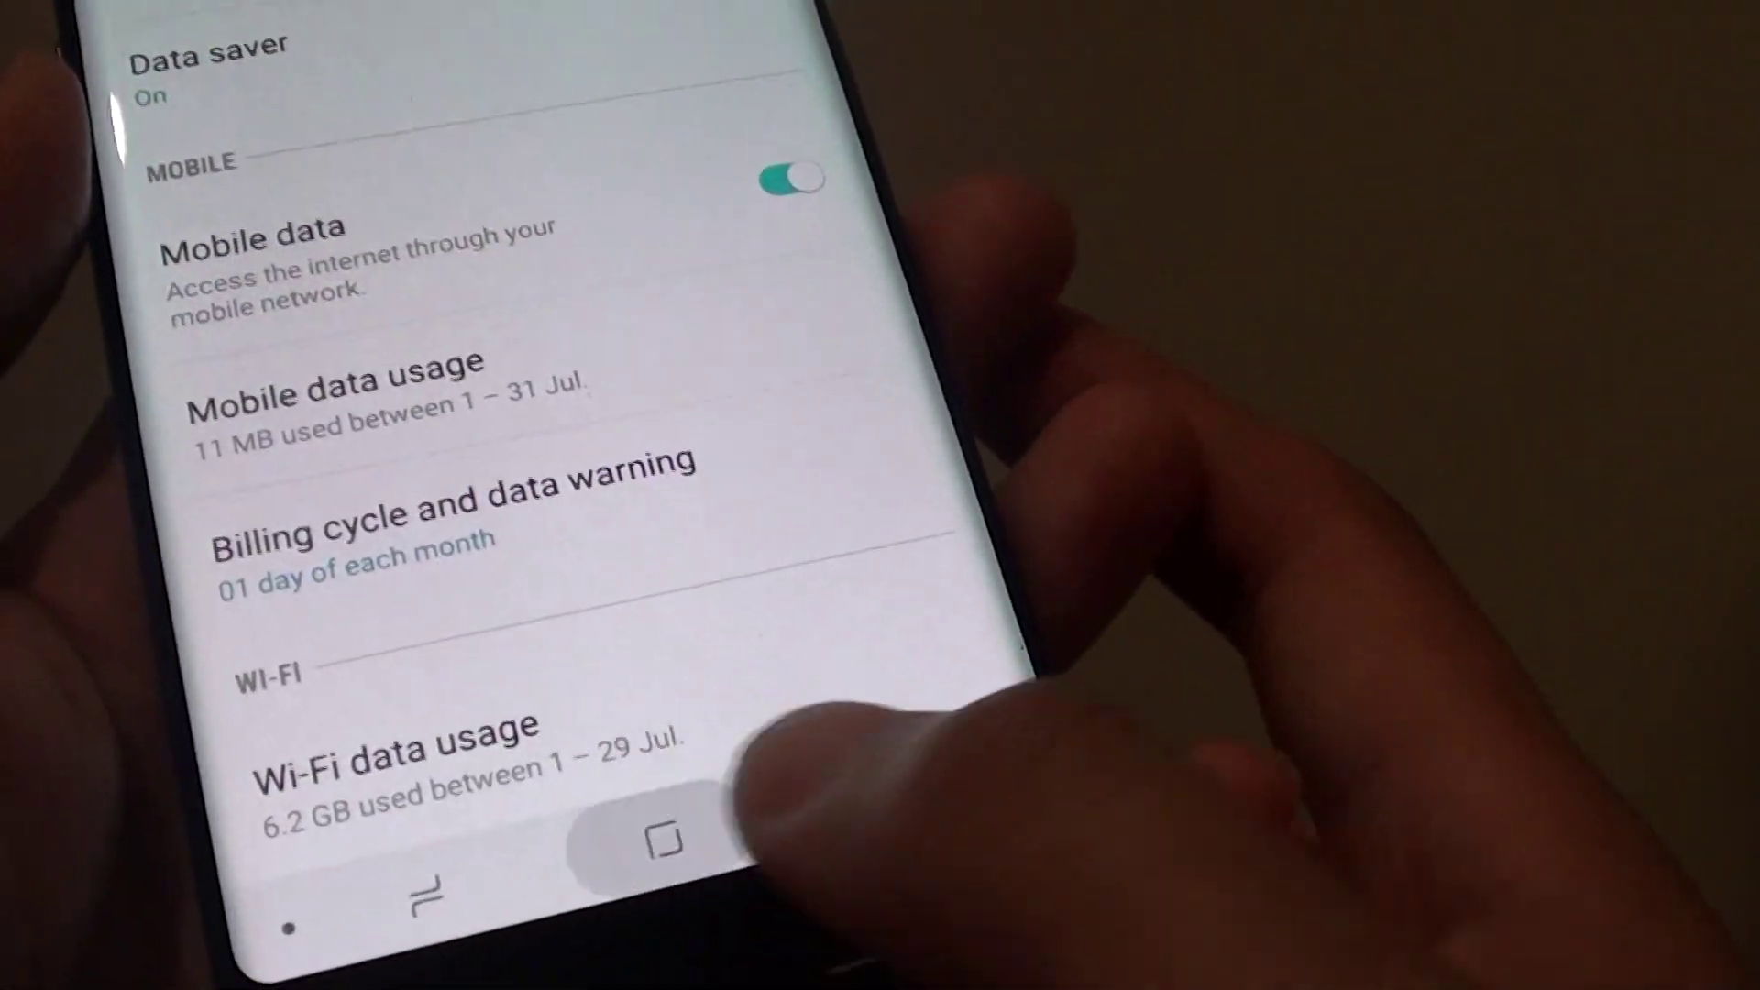
# Exit Settings from the Data usage page back to the phone's home screen
pyautogui.click(626, 867)
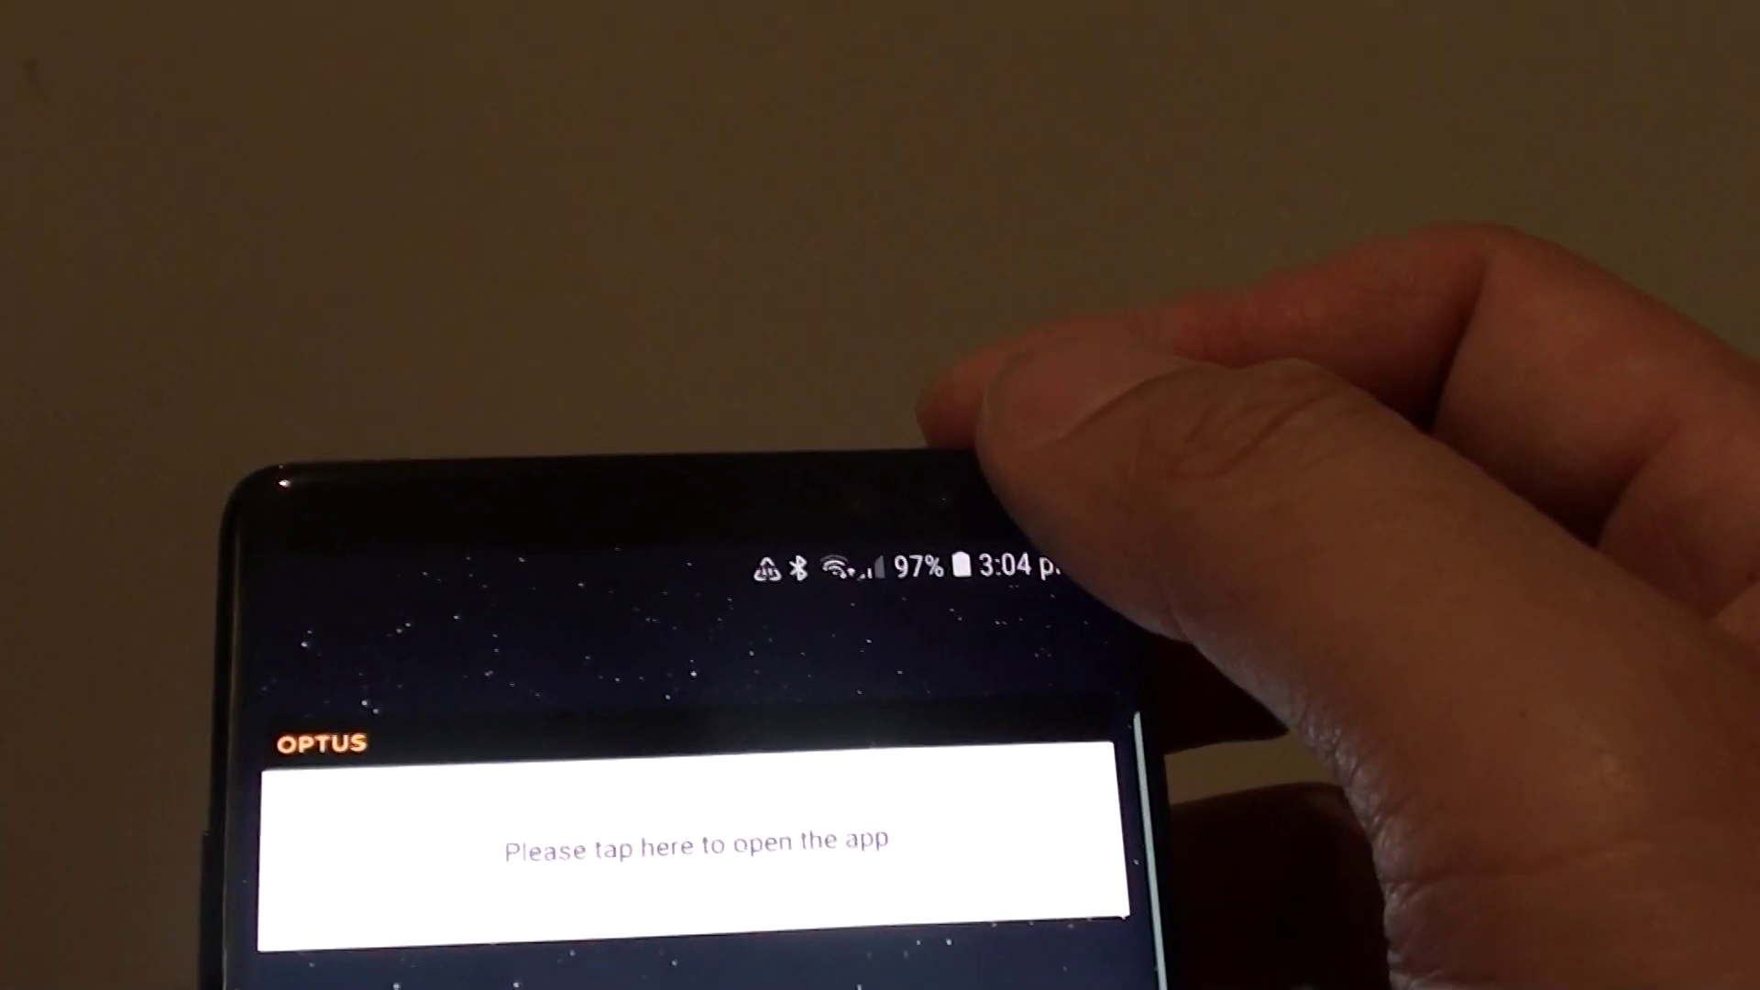
# Pull down the notification shade and go into Settings' Connections section toward Data usage
pyautogui.moveTo(909, 564); pyautogui.dragTo(908, 756)
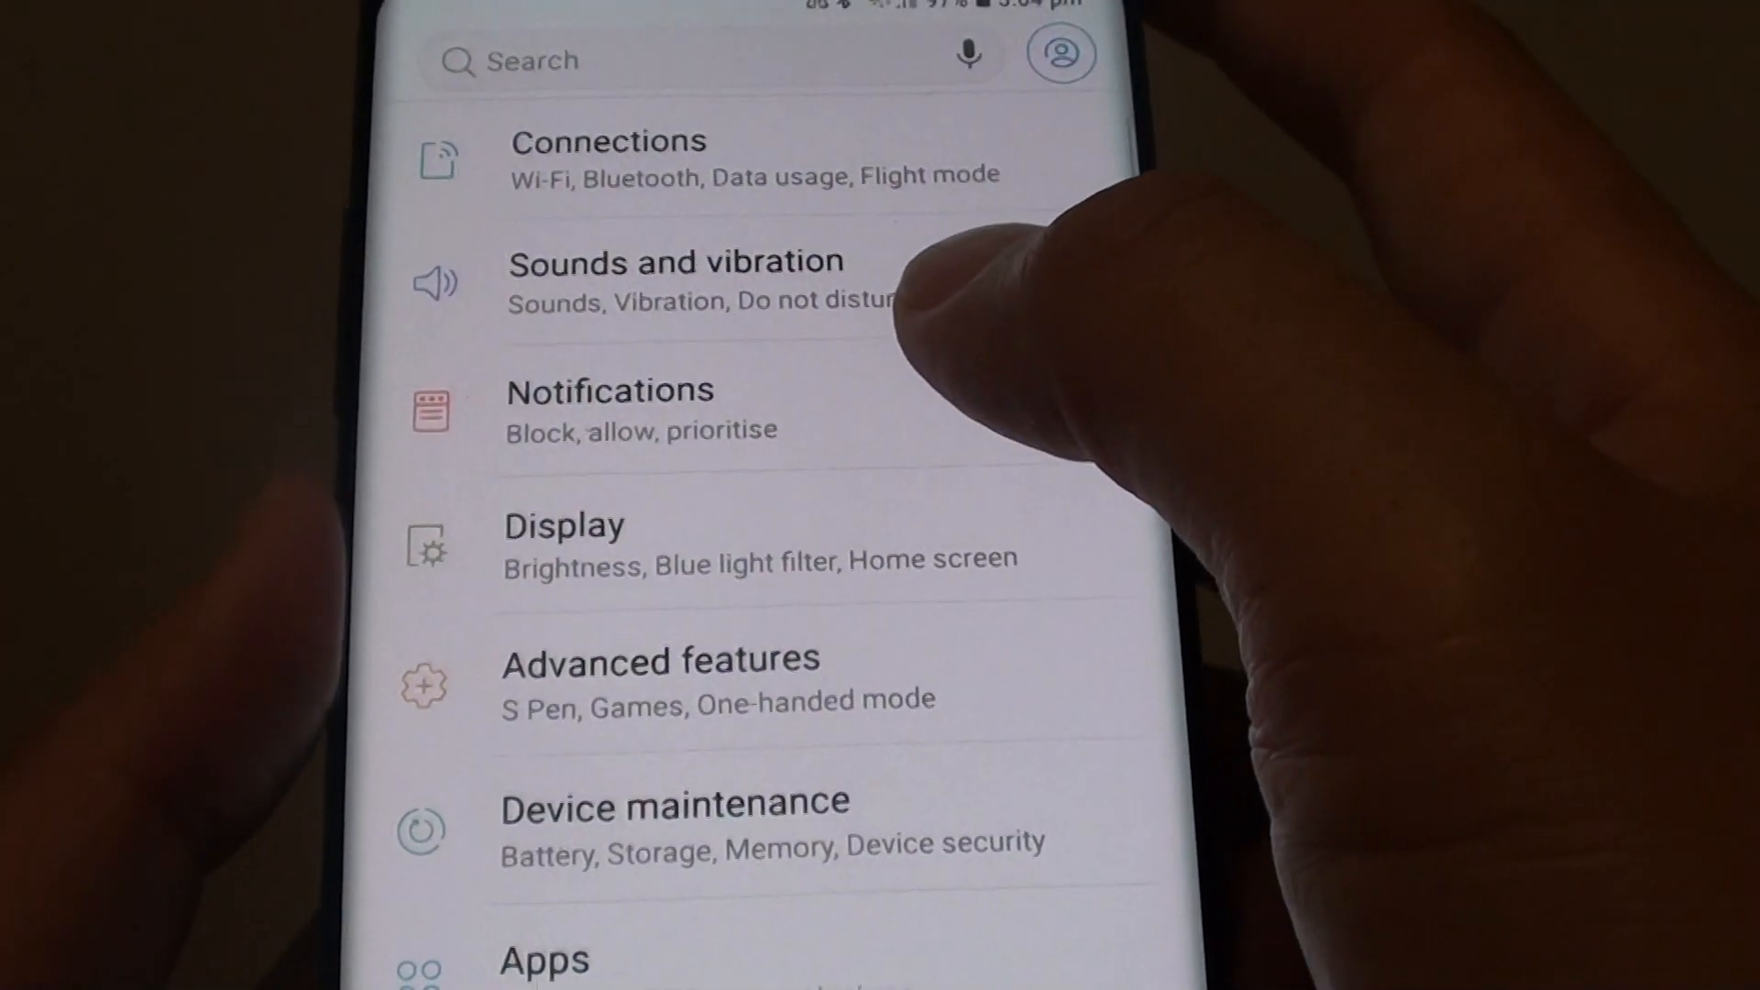
pyautogui.click(825, 248)
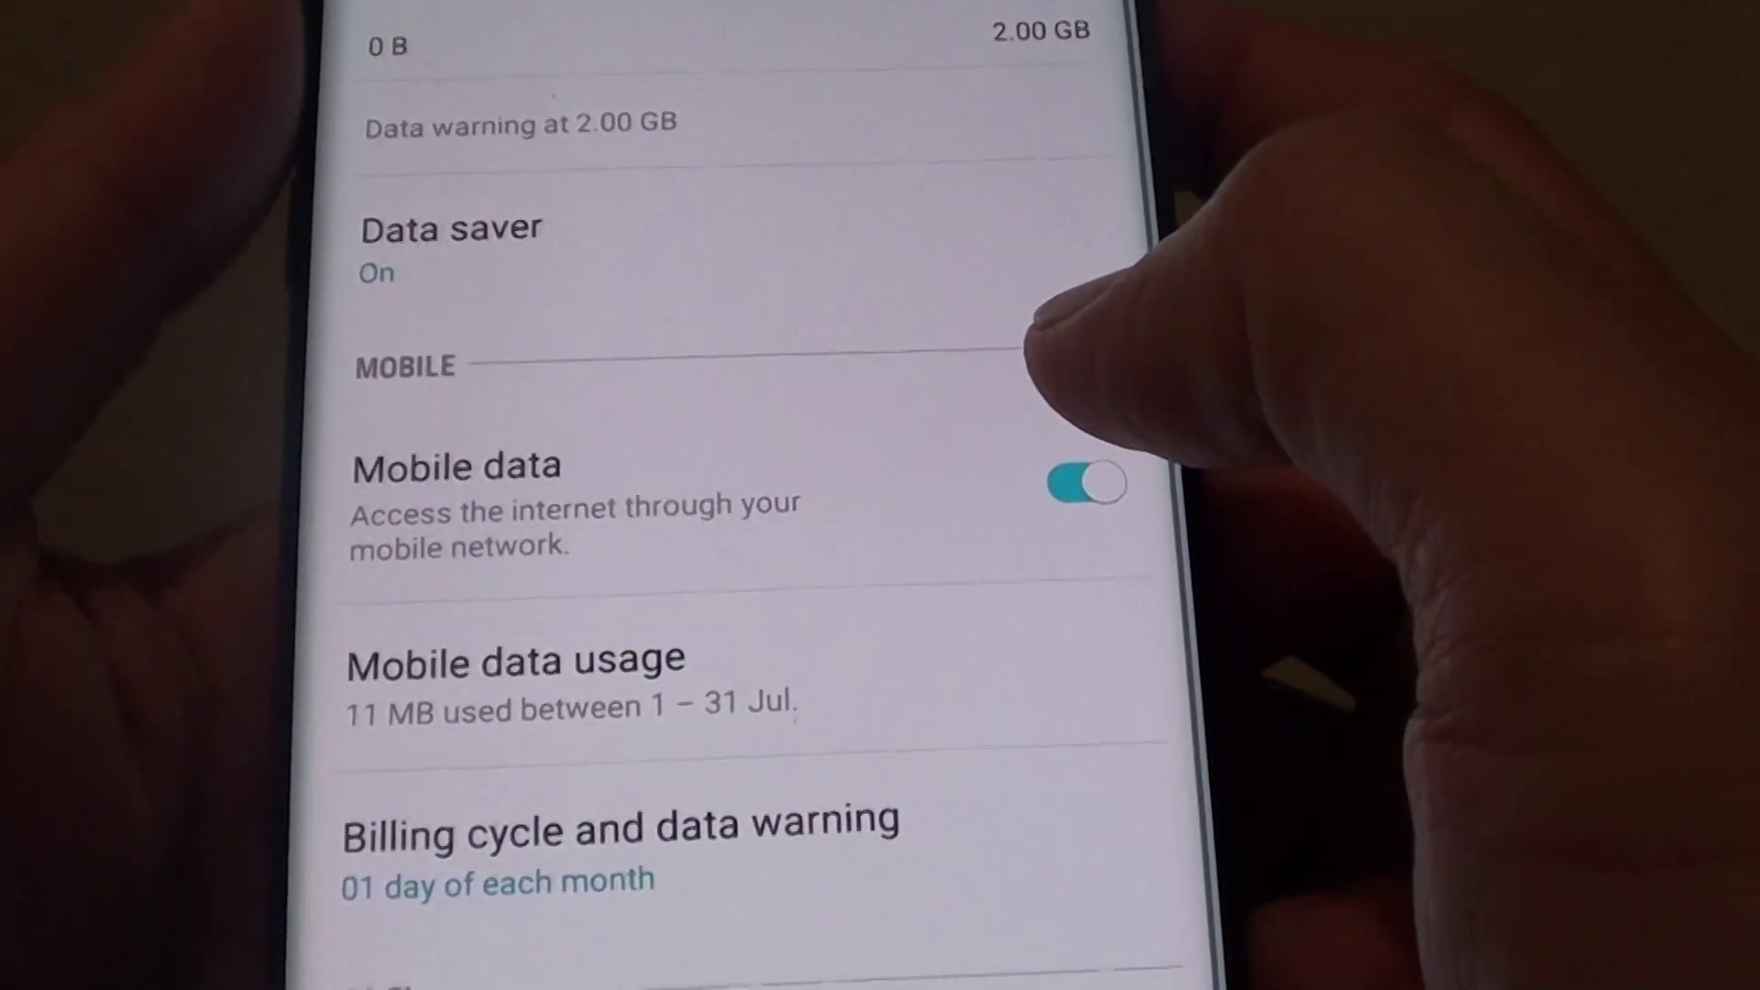
pyautogui.moveTo(825, 578); pyautogui.dragTo(825, 371)
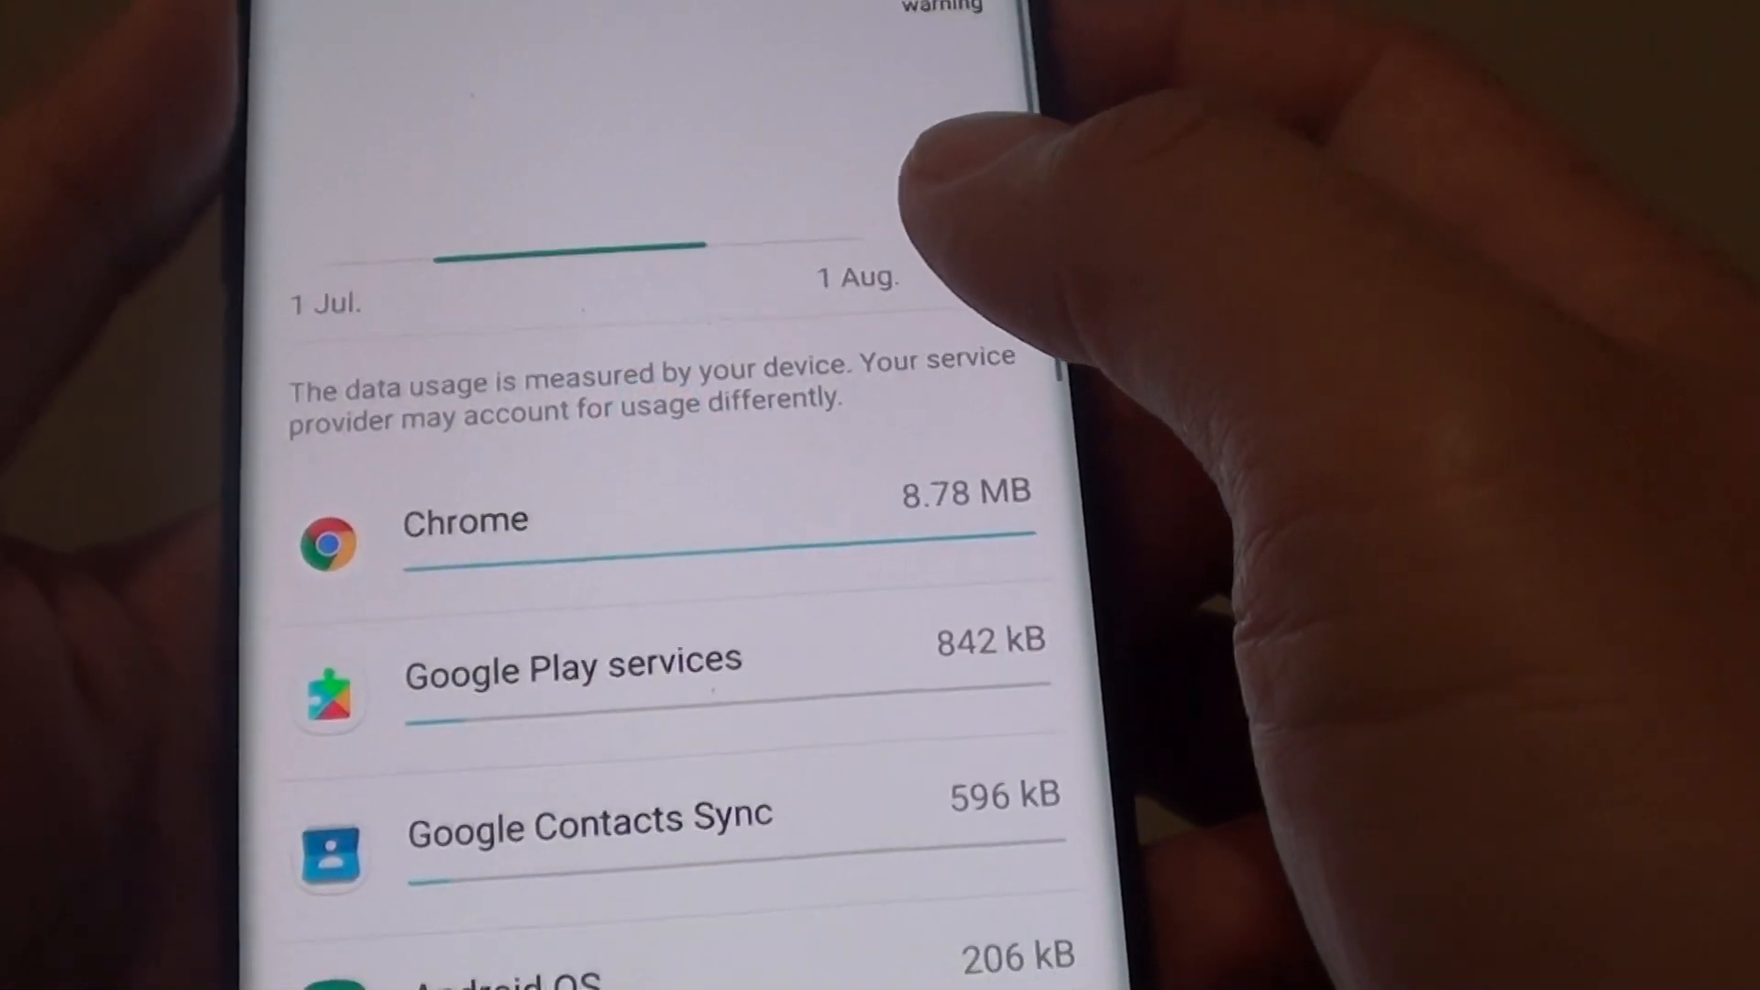
pyautogui.moveTo(853, 647)
pyautogui.mouseDown()
pyautogui.moveTo(853, 207)
pyautogui.moveTo(880, 688)
pyautogui.mouseUp()
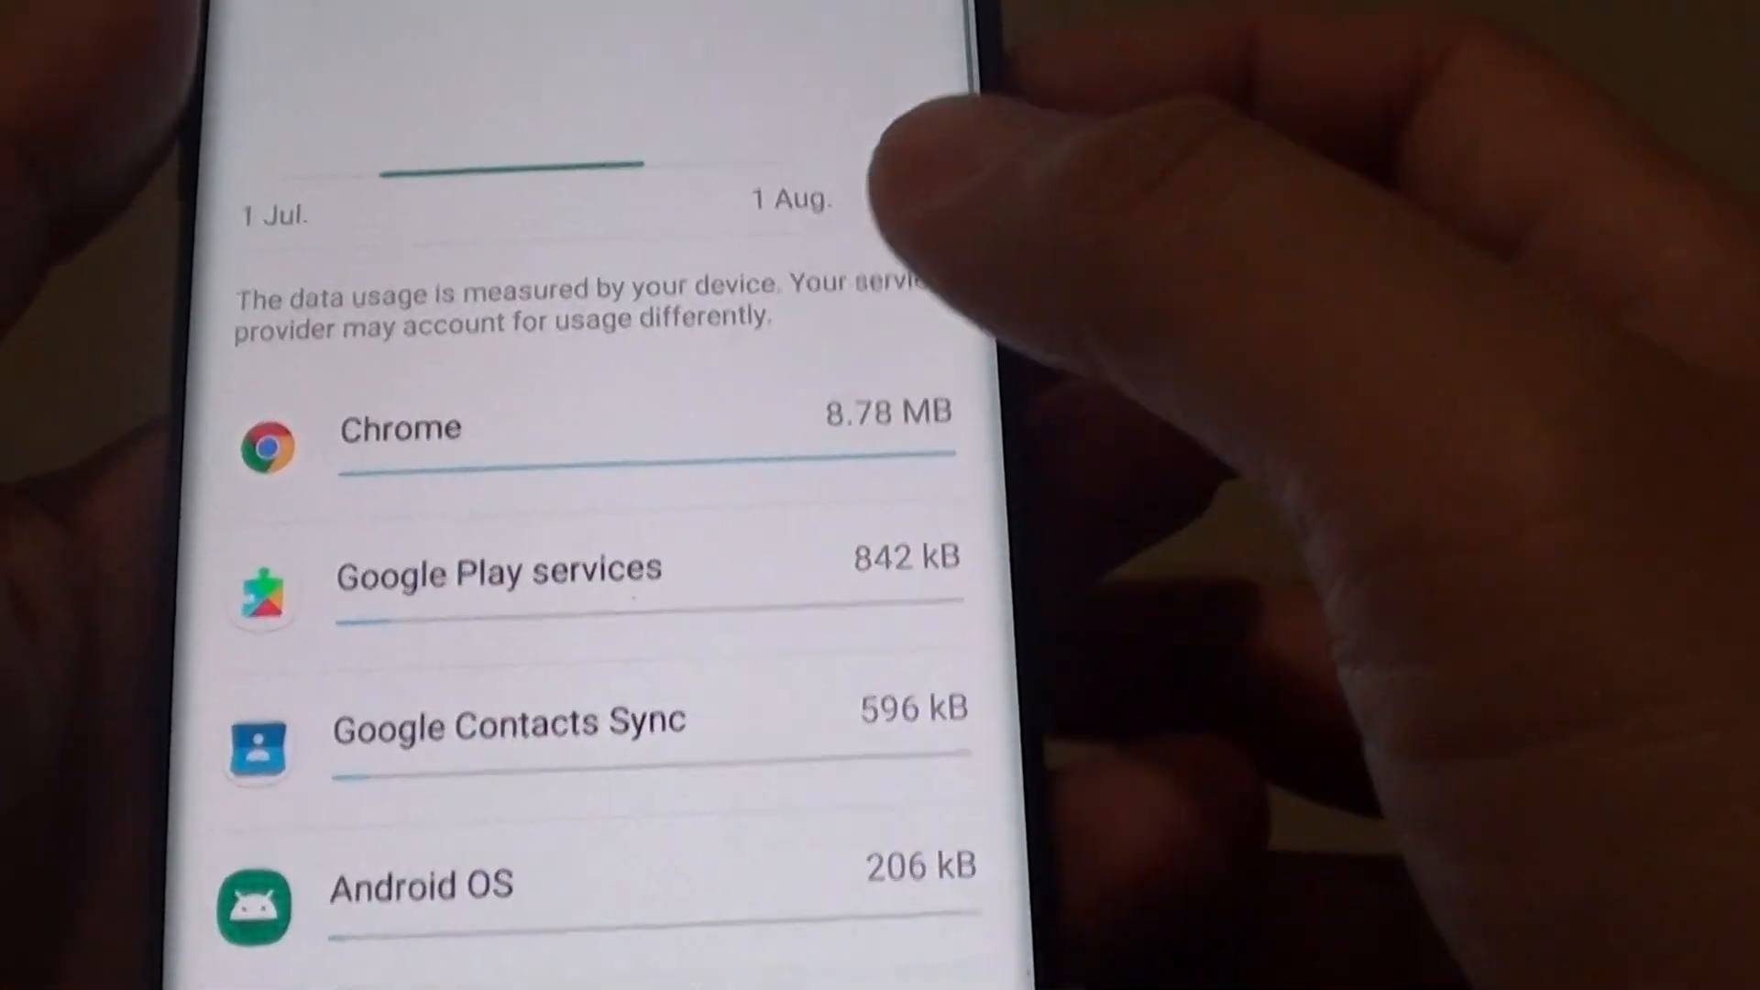
pyautogui.moveTo(908, 247); pyautogui.dragTo(907, 412)
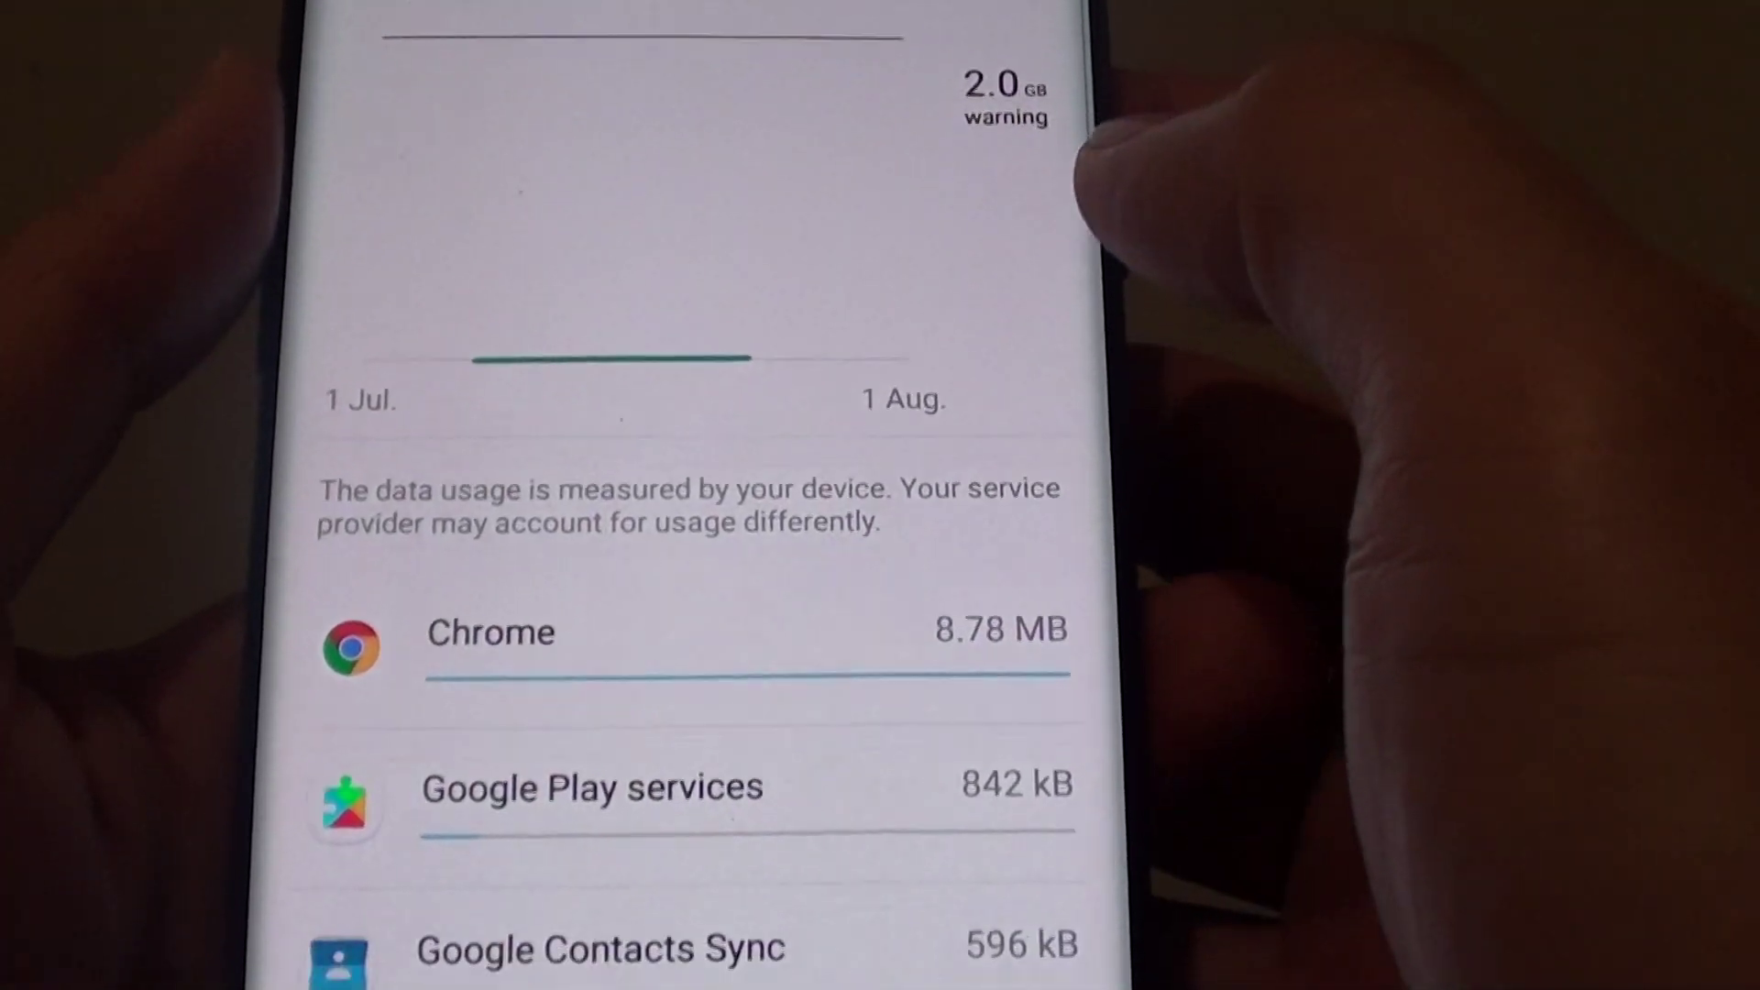
pyautogui.moveTo(1017, 316); pyautogui.dragTo(1017, 206)
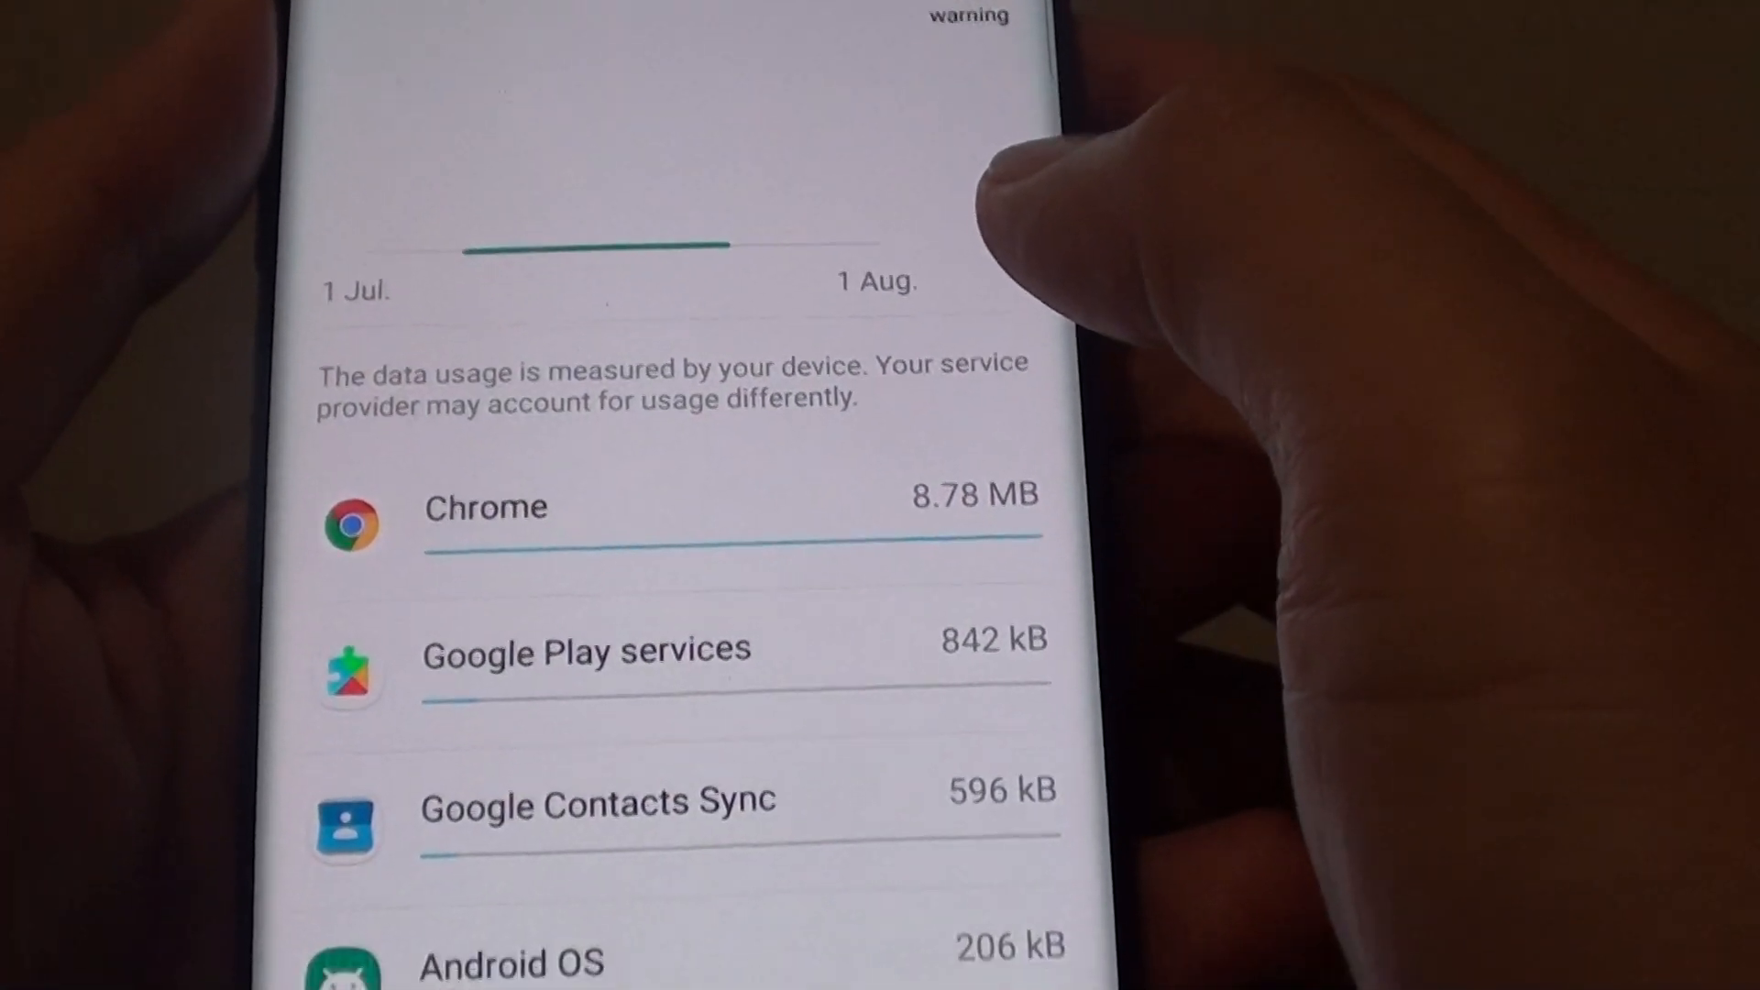
pyautogui.moveTo(963, 413); pyautogui.dragTo(948, 317)
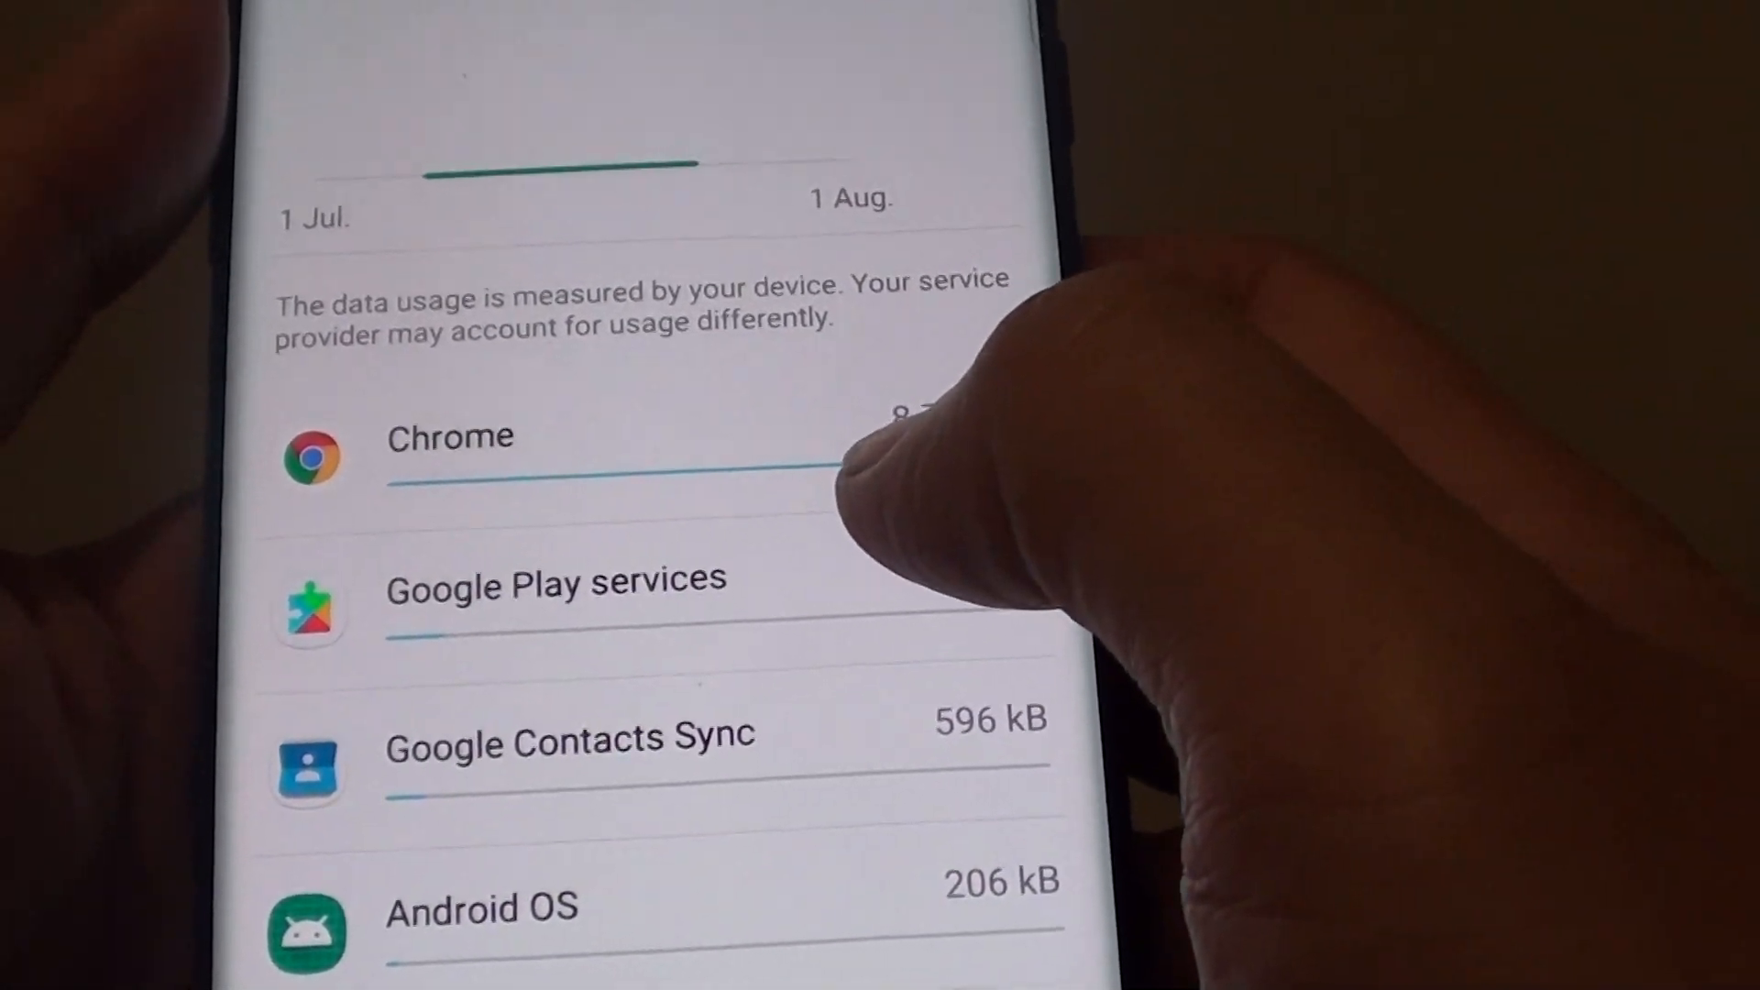
pyautogui.moveTo(894, 550); pyautogui.dragTo(894, 207)
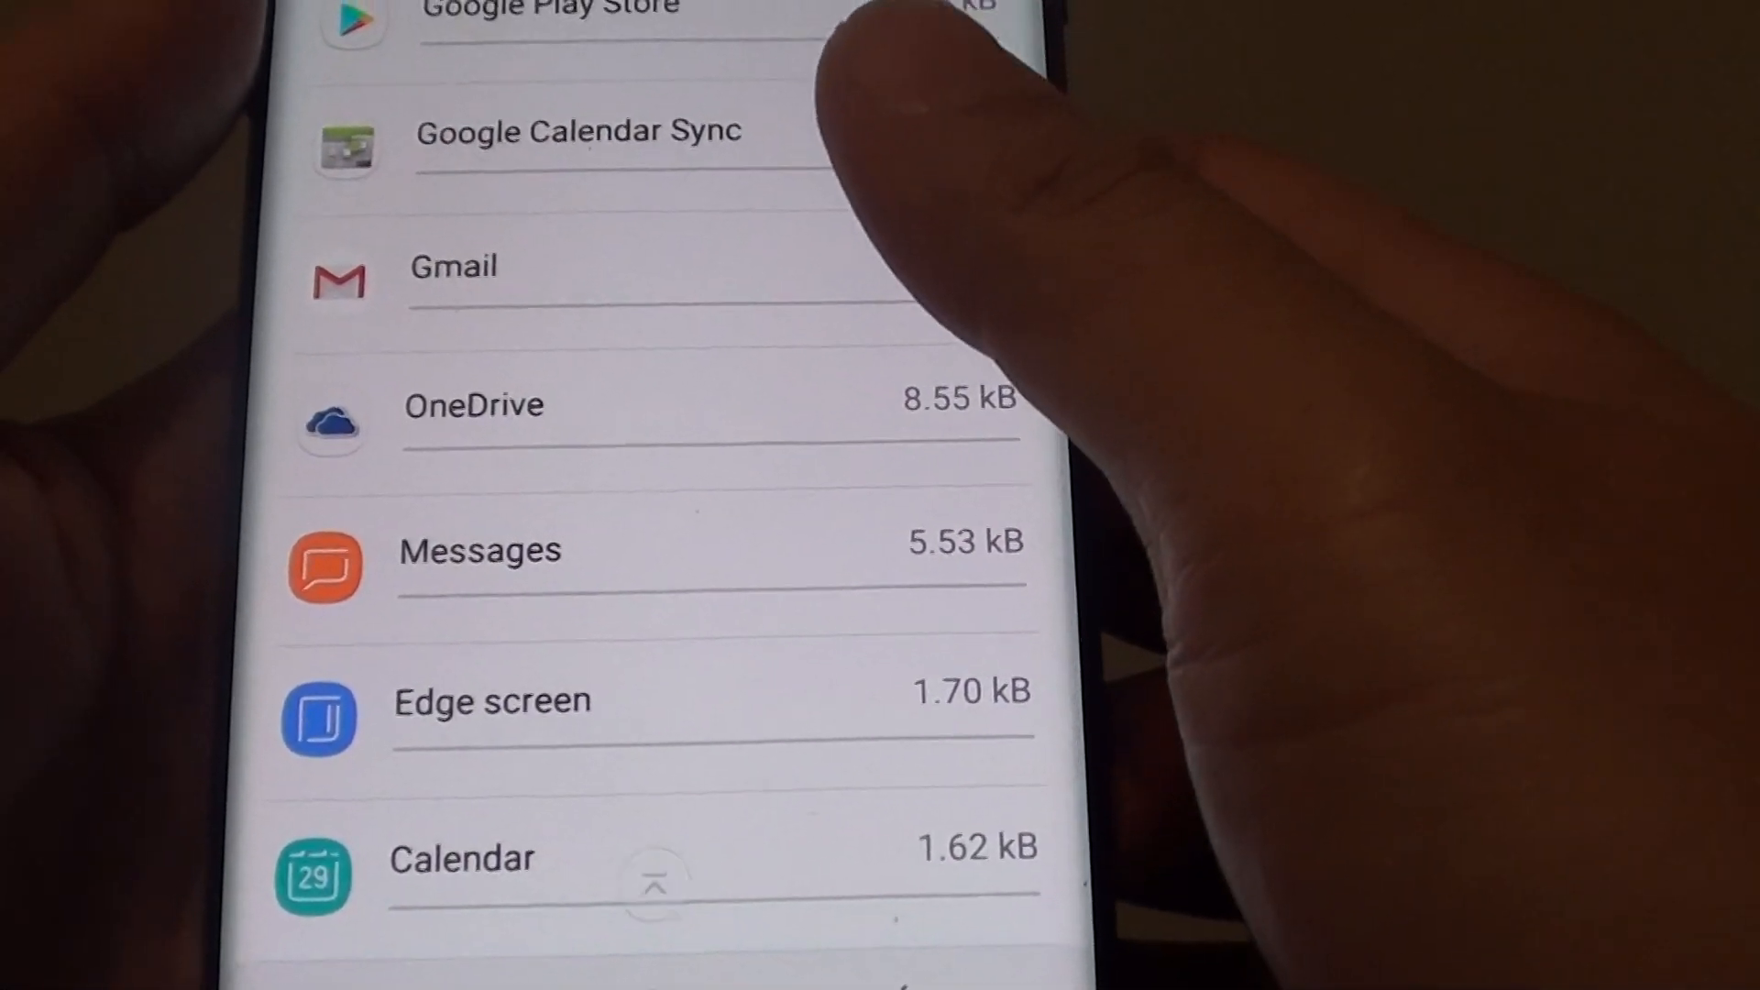
pyautogui.moveTo(853, 276); pyautogui.dragTo(854, 825)
pyautogui.moveTo(853, 482); pyautogui.dragTo(880, 757)
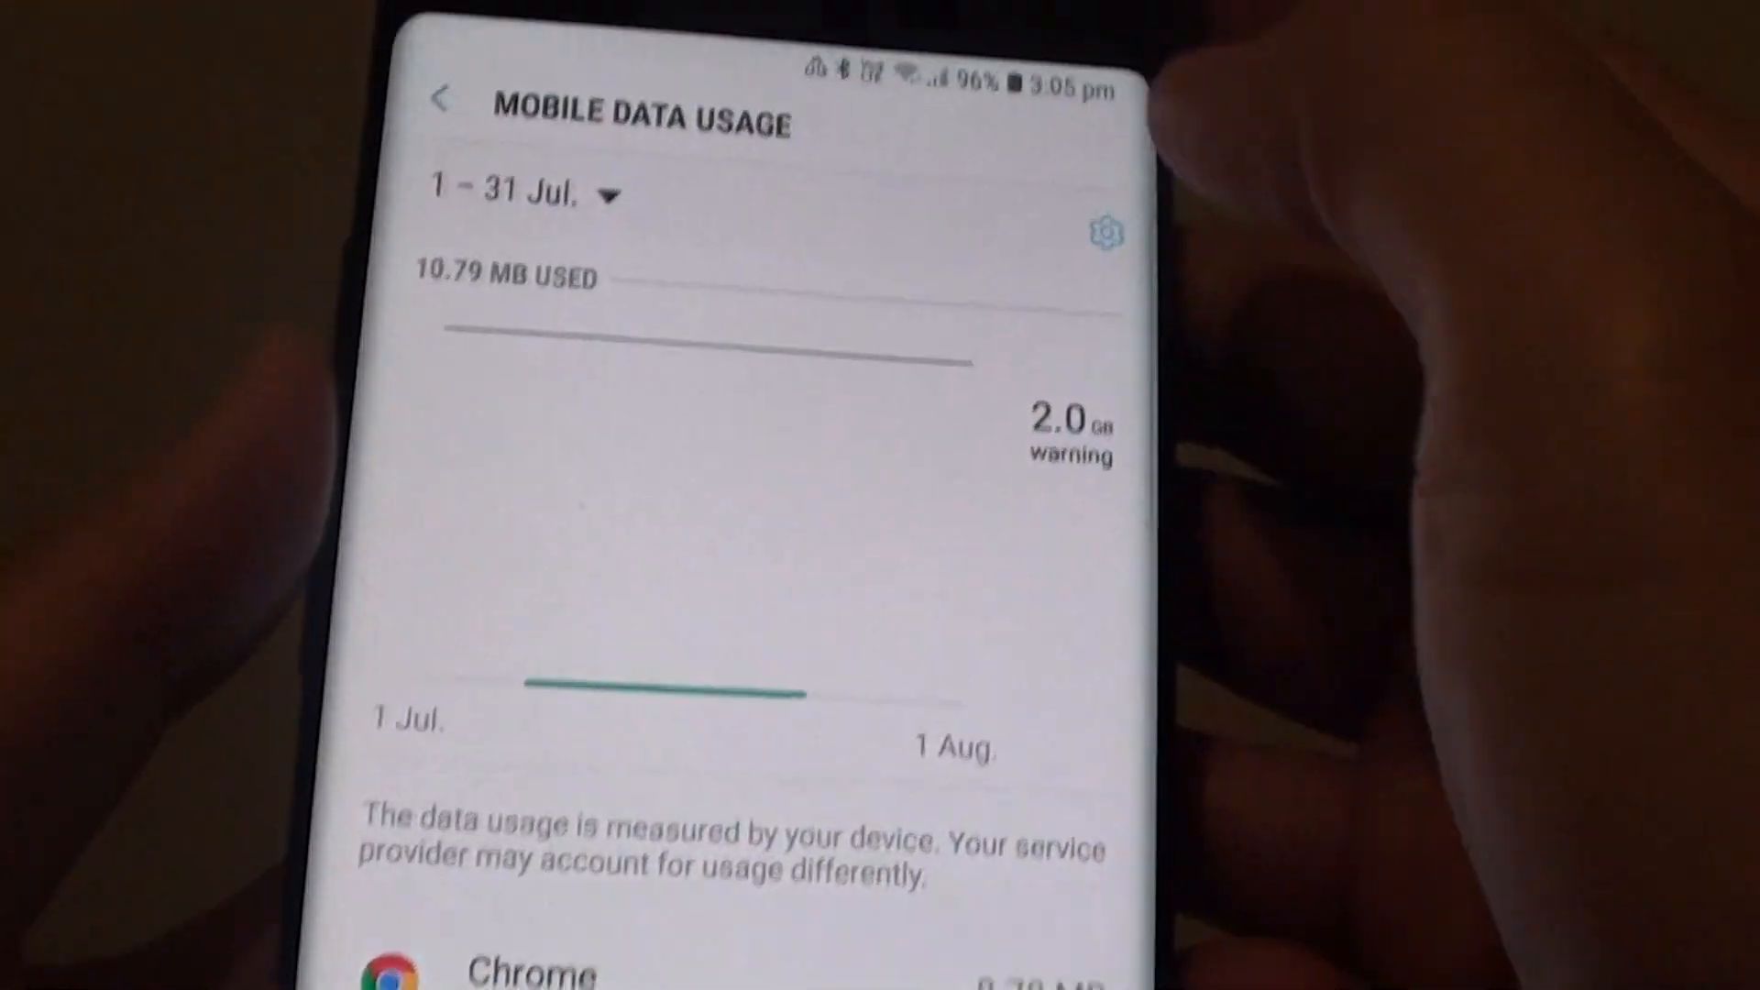
# Set the billing cycle start day to 21, giving a 21 Jul – 20 Aug usage period
pyautogui.click(1223, 428)
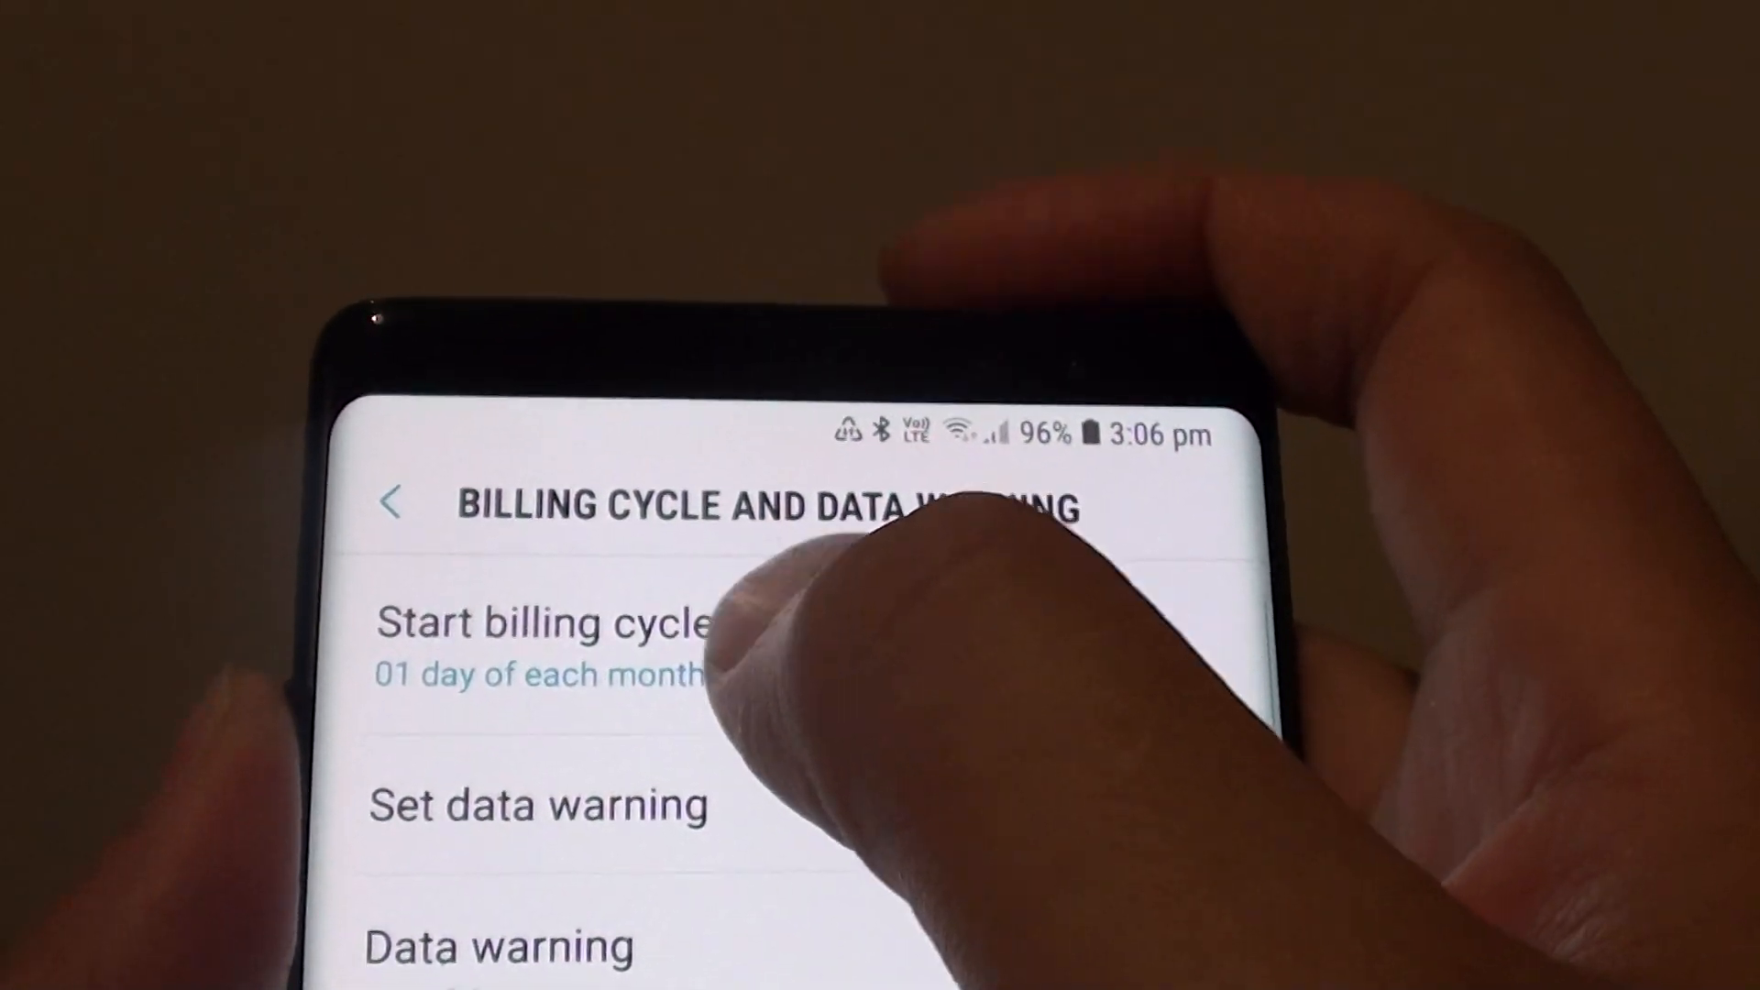
pyautogui.click(688, 661)
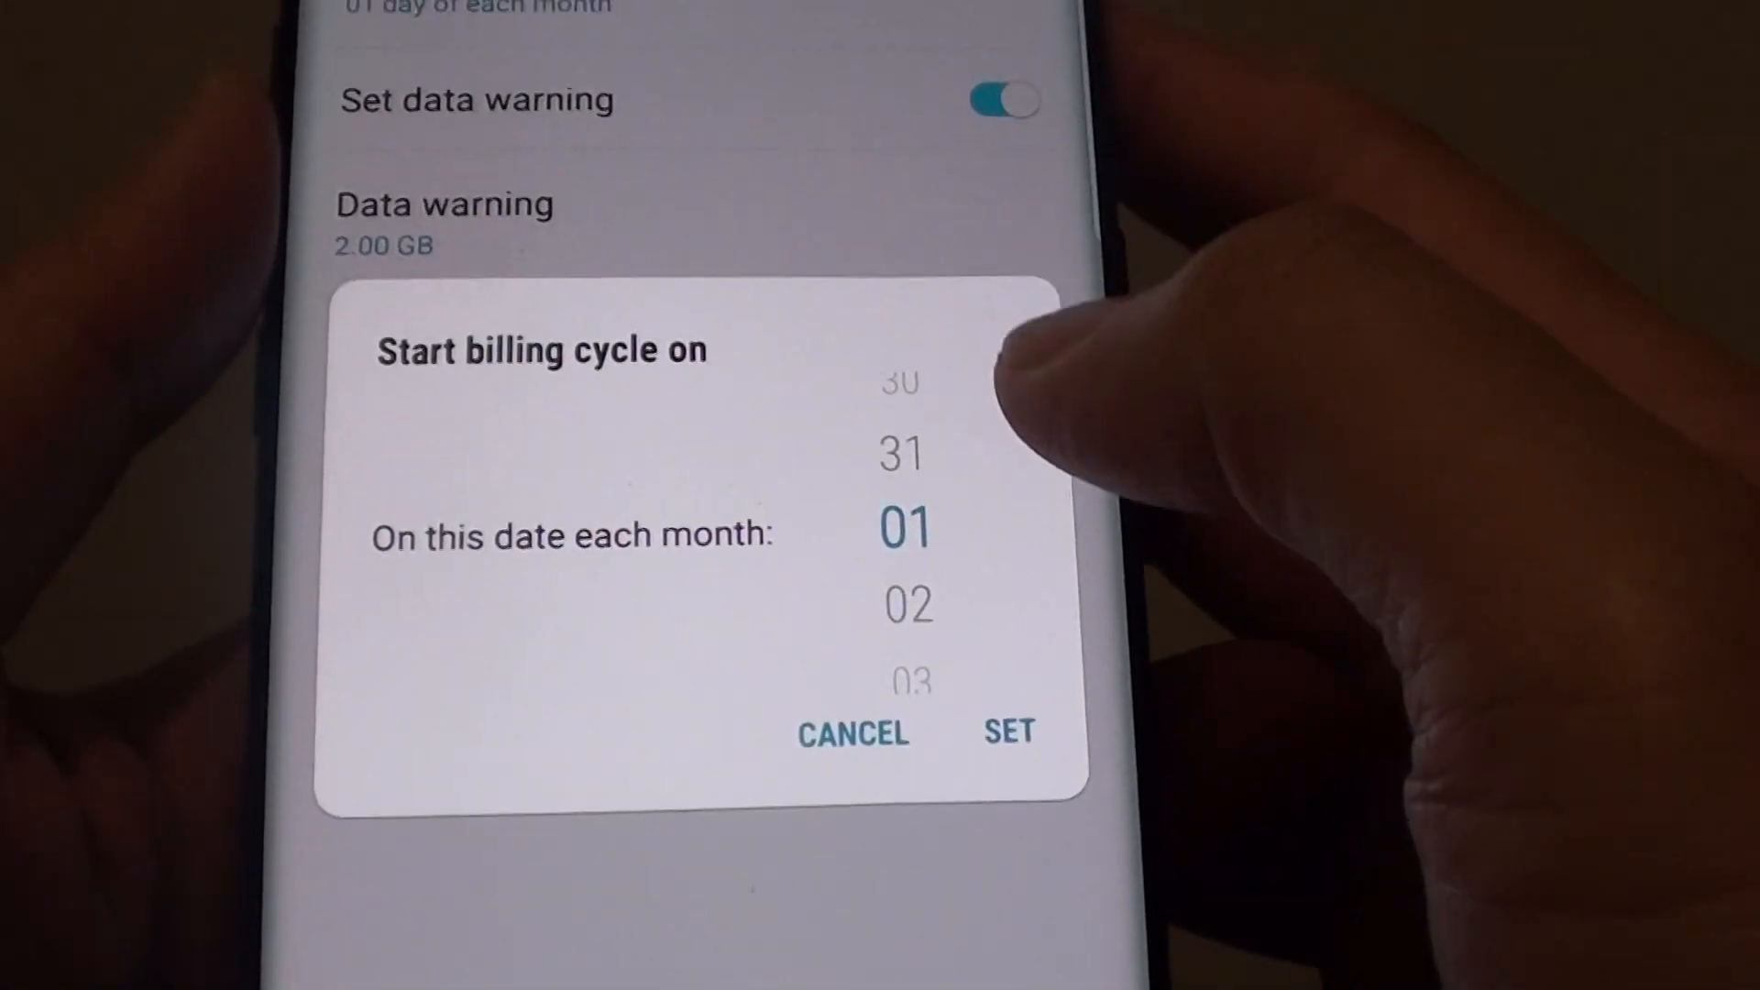
pyautogui.moveTo(923, 605); pyautogui.dragTo(936, 330)
pyautogui.moveTo(898, 660); pyautogui.dragTo(899, 413)
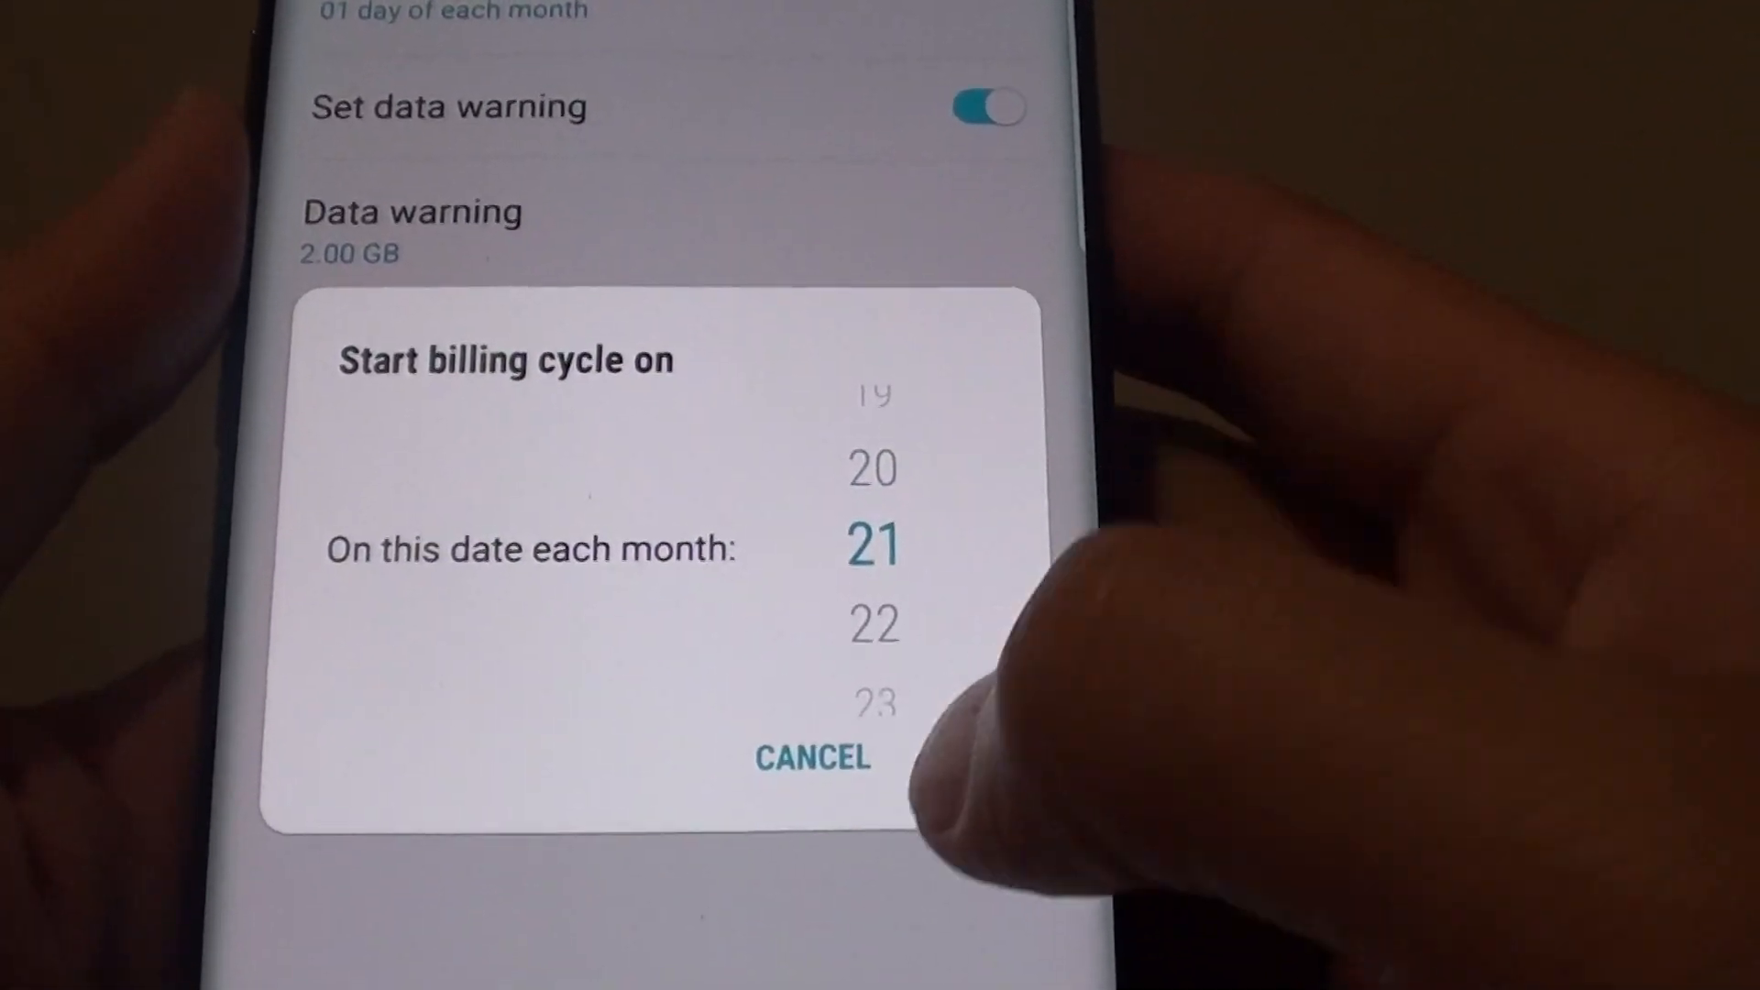
pyautogui.click(996, 784)
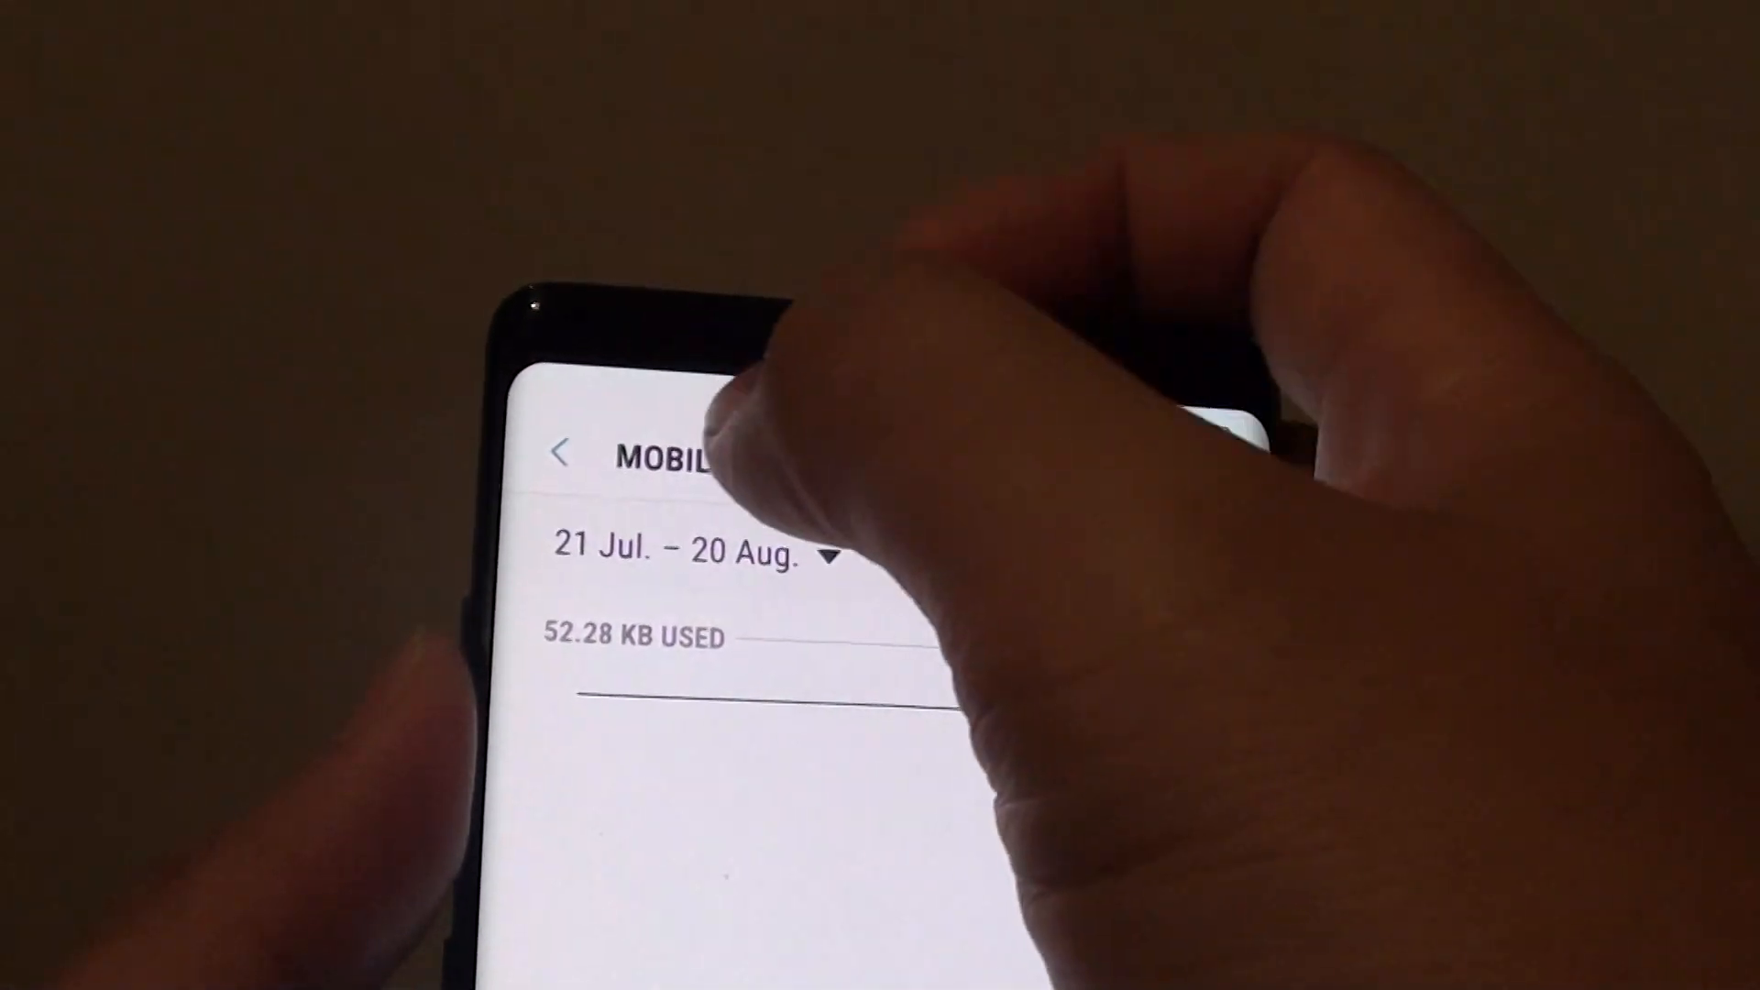
# Back out to the Data usage page and return to the phone's home screen
pyautogui.press('Escape')
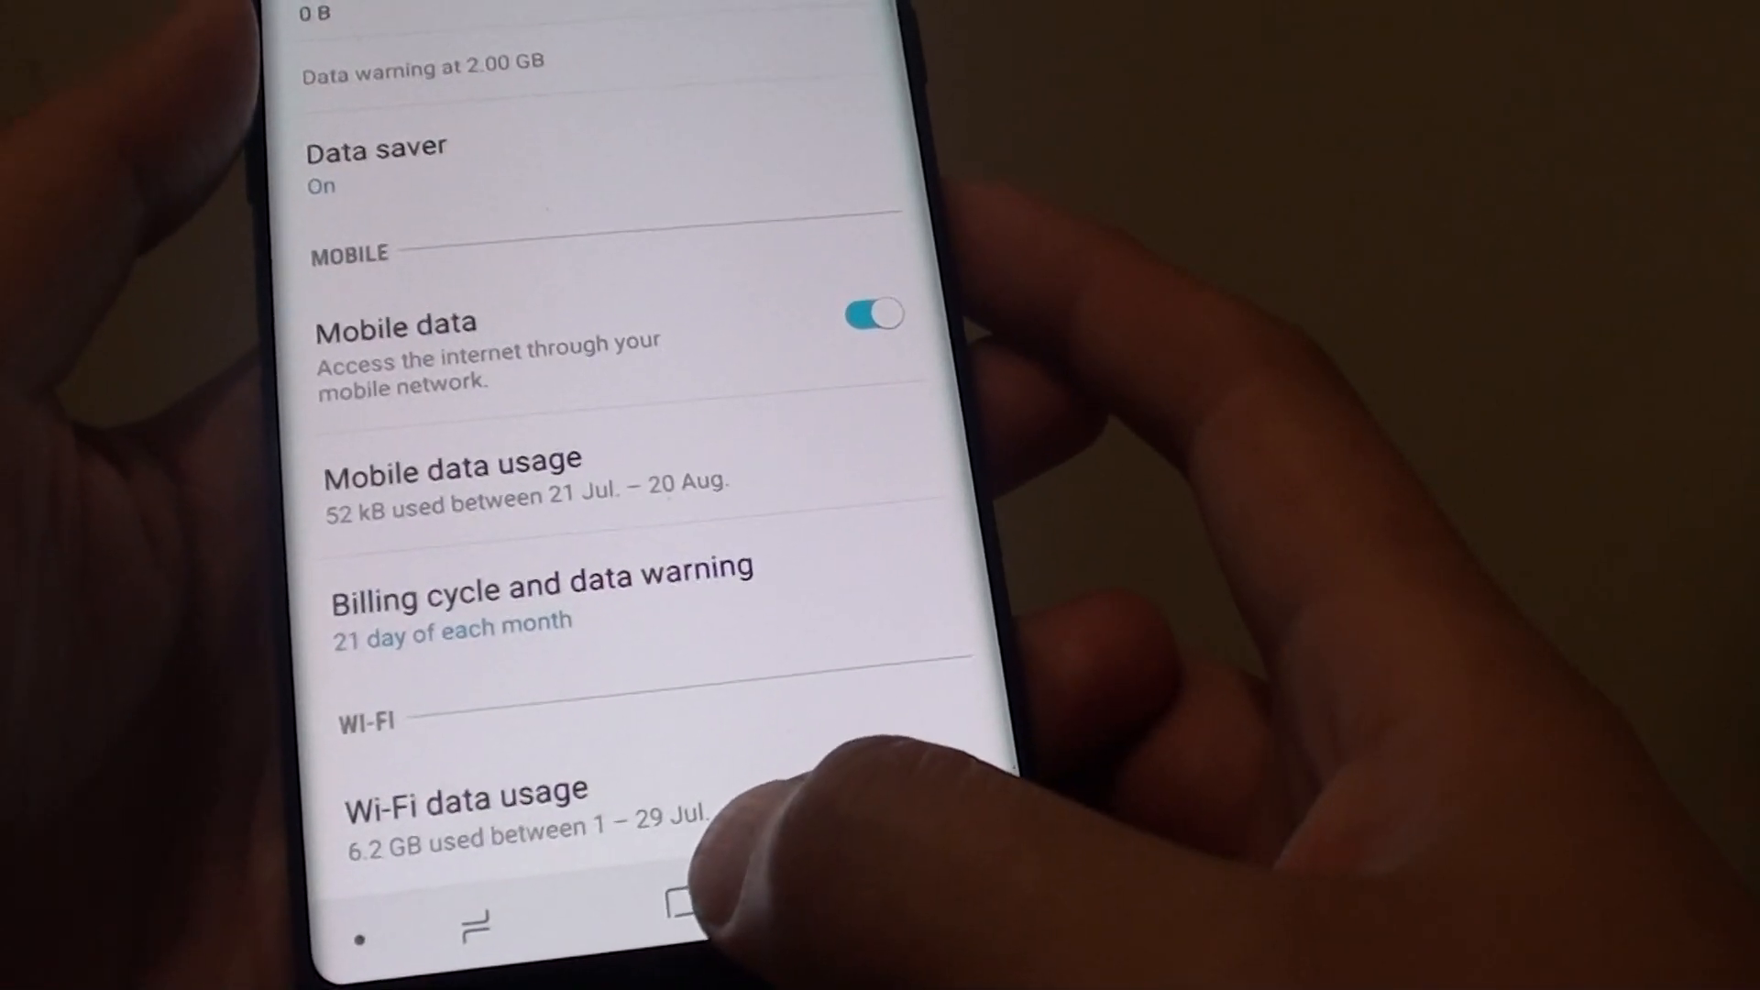
pyautogui.click(778, 924)
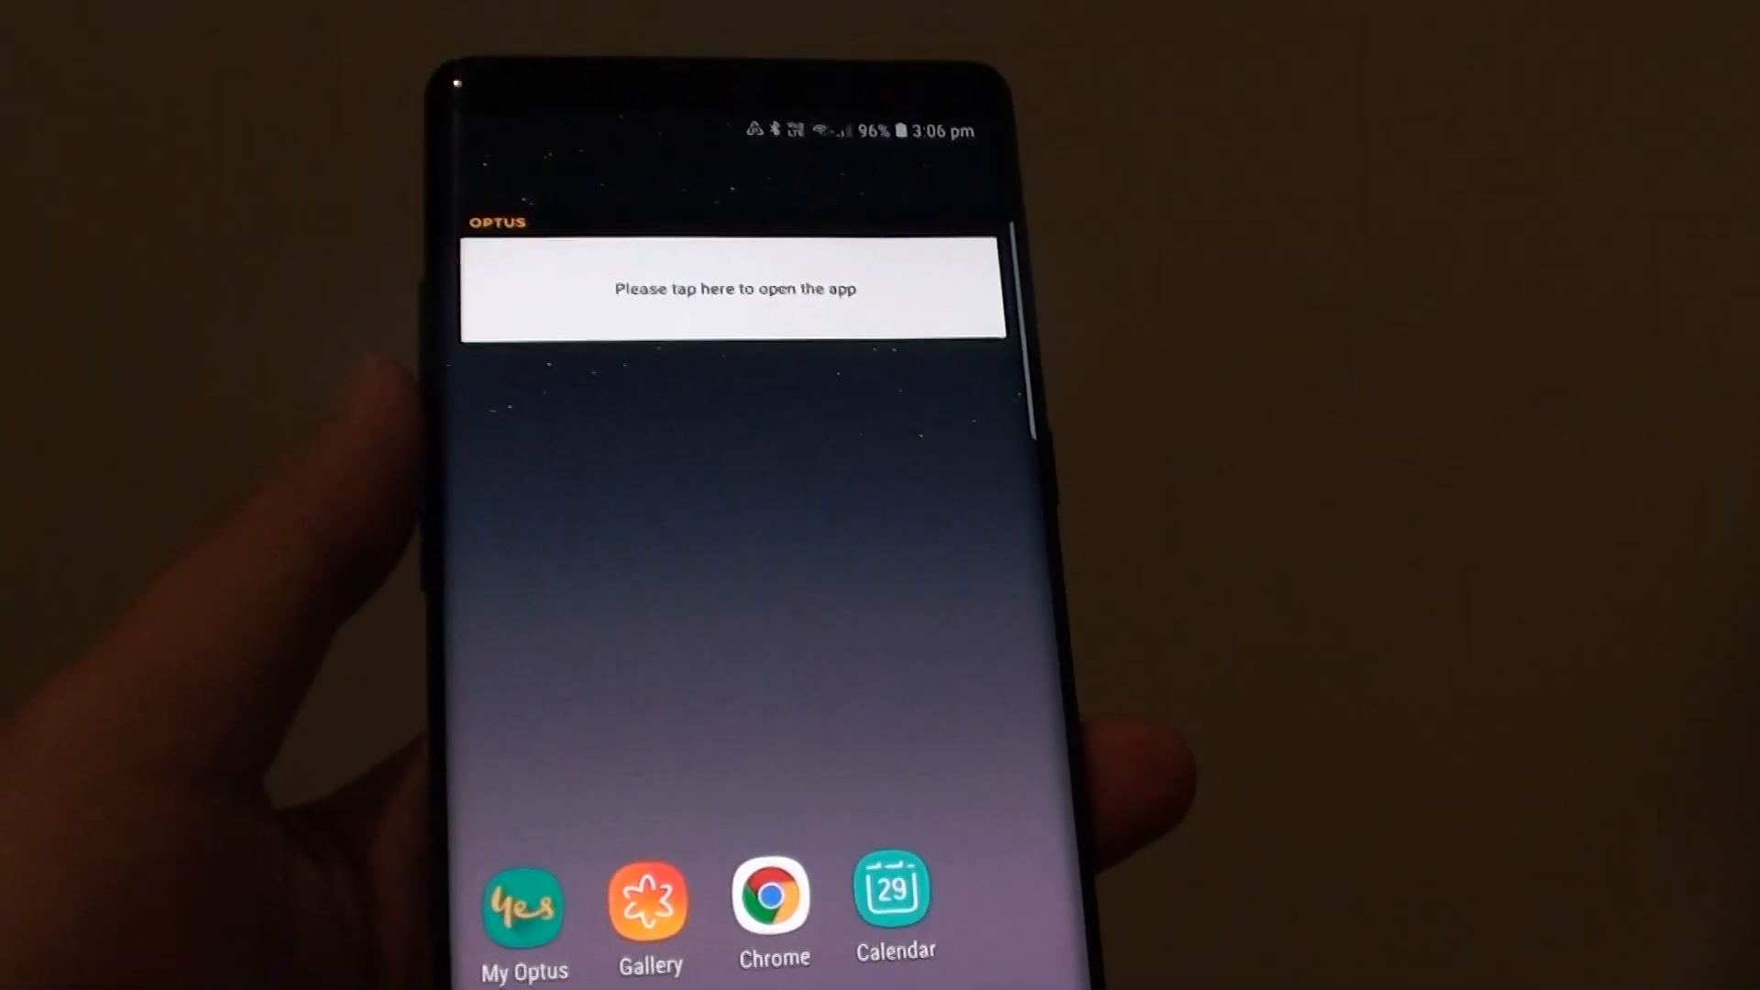